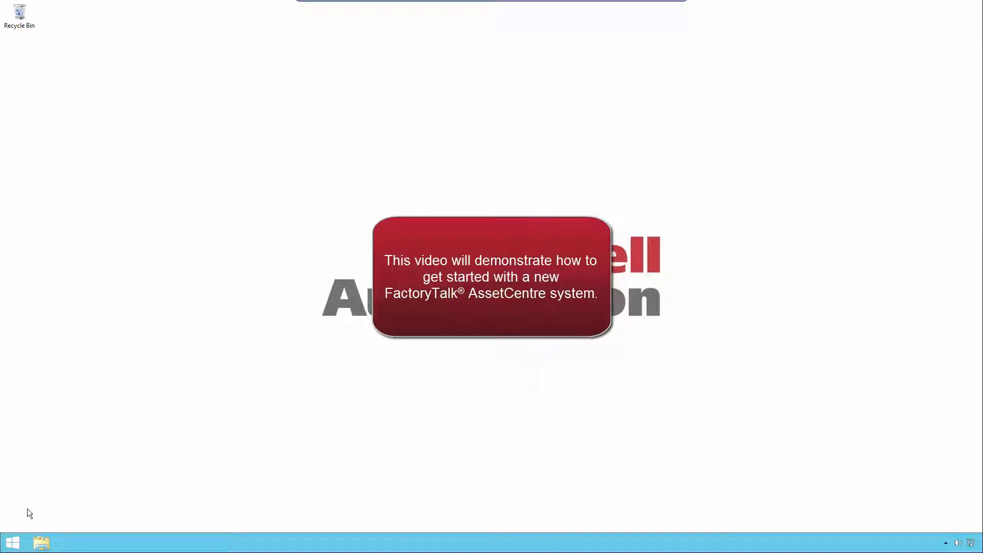
Launch the FactoryTalk AssetCentre client from its tile on the Start screen.
{"action": "left_click", "coordinate": [20, 542]}
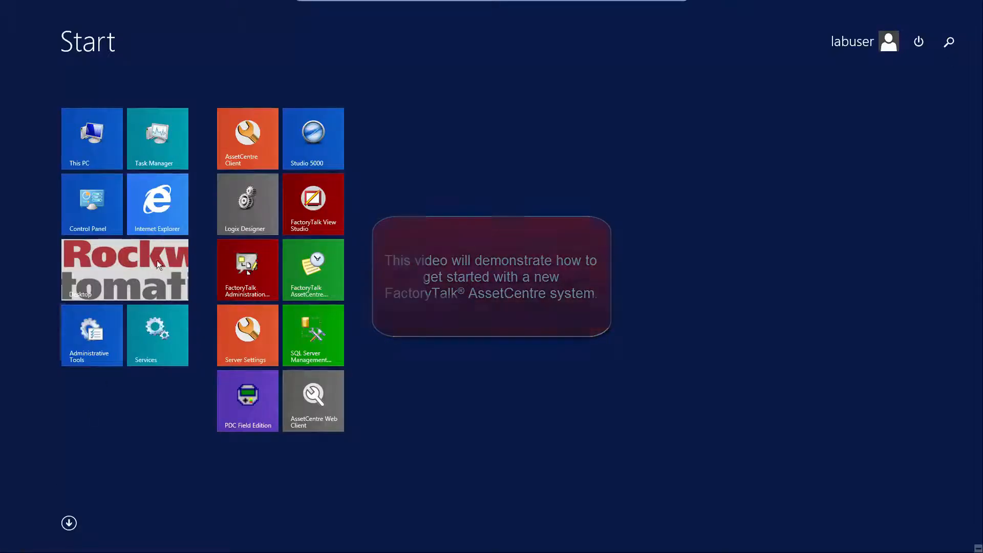
{"action": "left_click", "coordinate": [229, 140]}
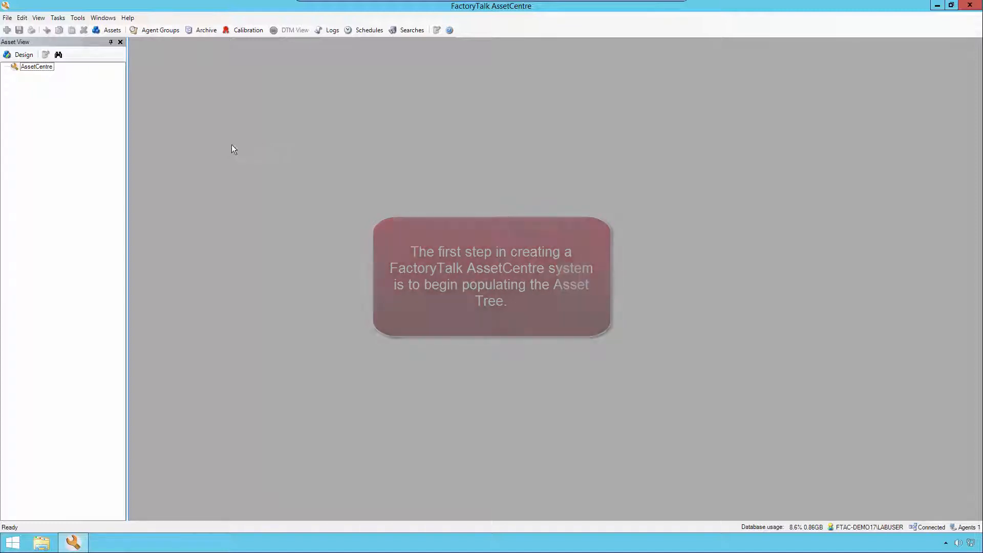
Switch the Asset View to Design Mode and select Generic Container under the Catalog's Organizational Items.
{"action": "left_click", "coordinate": [23, 55]}
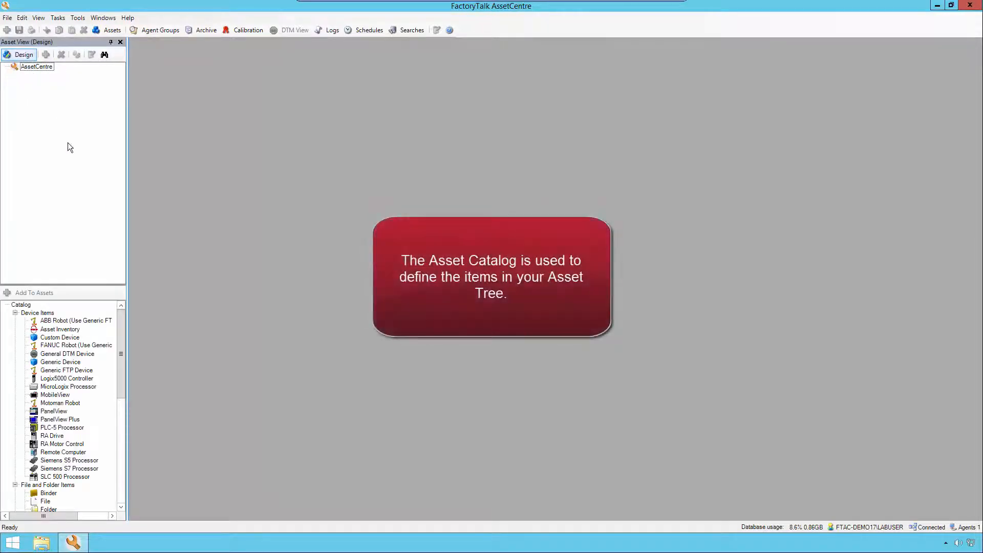
{"action": "left_click_drag", "start_coordinate": [86, 285], "coordinate": [86, 237]}
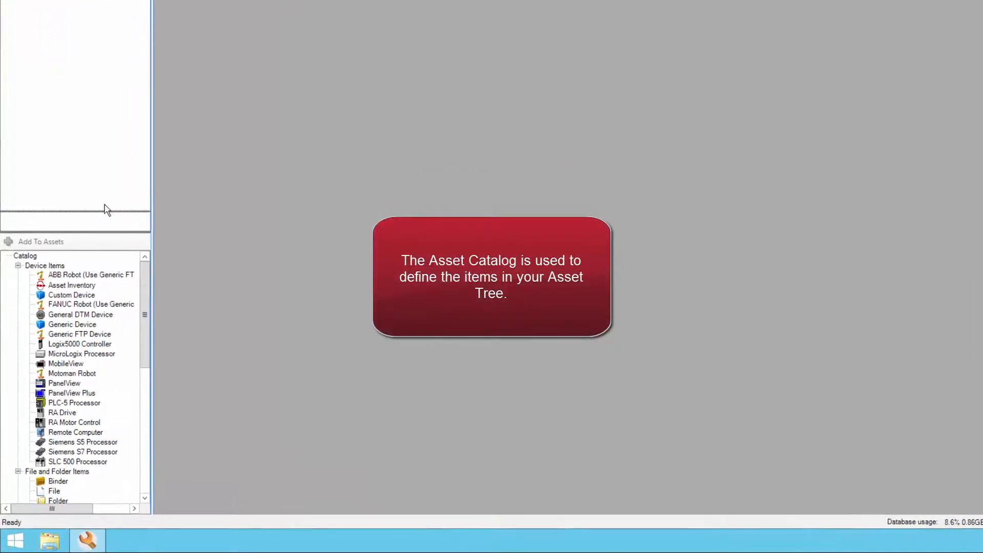
{"action": "left_click_drag", "start_coordinate": [110, 148], "coordinate": [116, 97]}
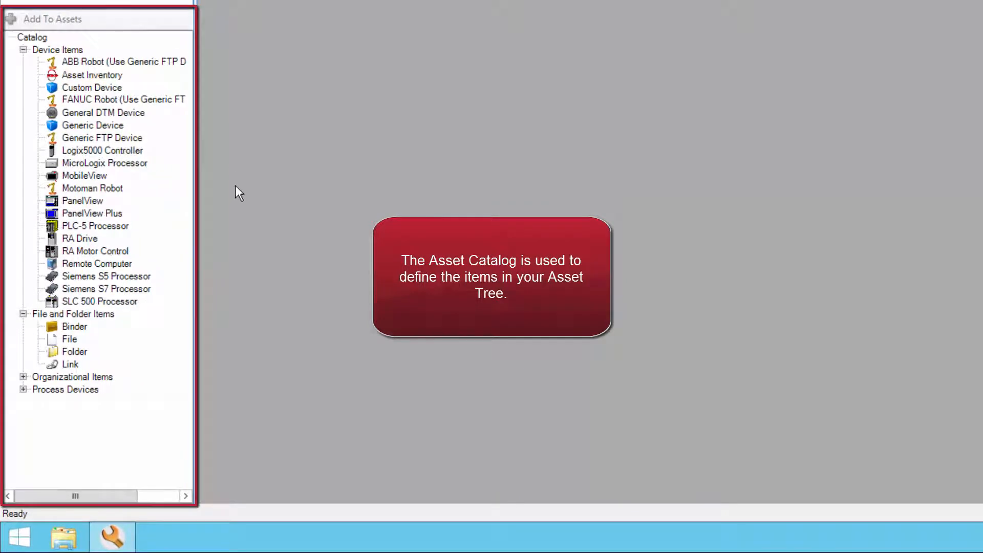
{"action": "left_click", "coordinate": [23, 377]}
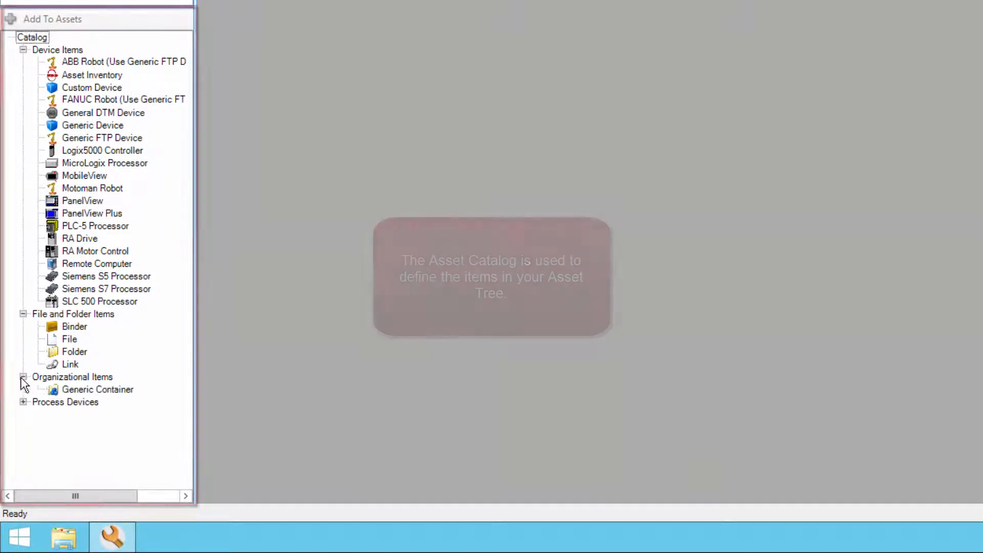
{"action": "left_click", "coordinate": [92, 389]}
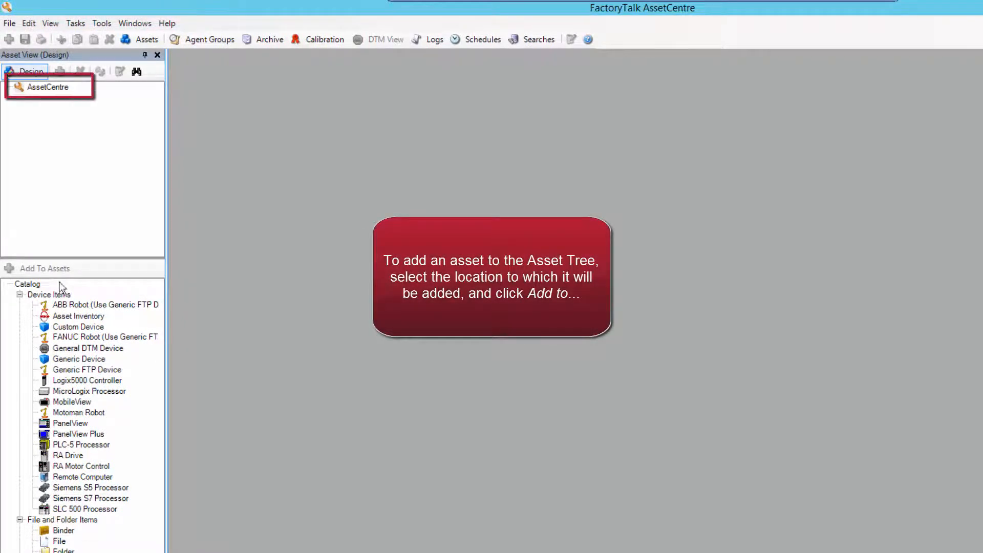
Add a Generic Container named 'Files' directly under the AssetCentre root.
{"action": "left_click", "coordinate": [46, 88]}
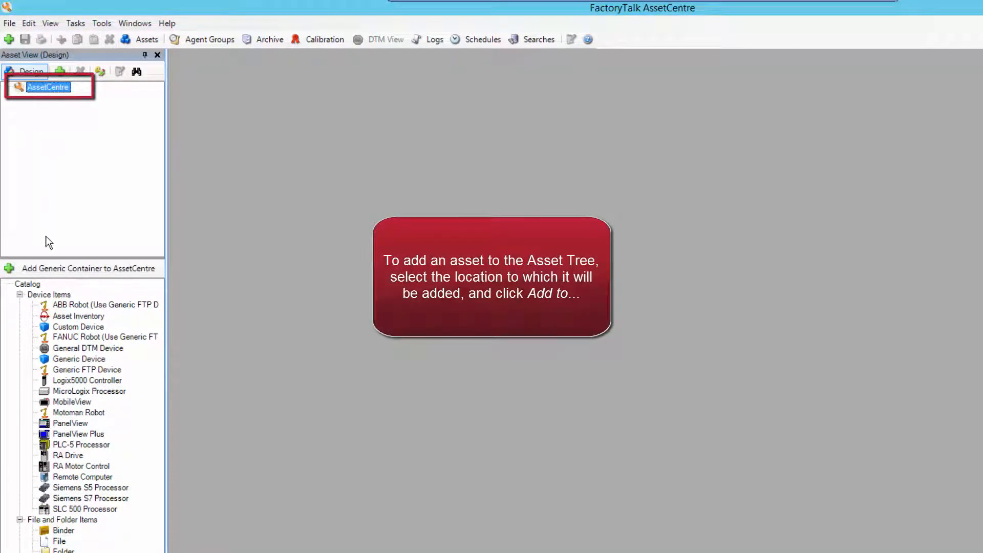
{"action": "left_click", "coordinate": [51, 264]}
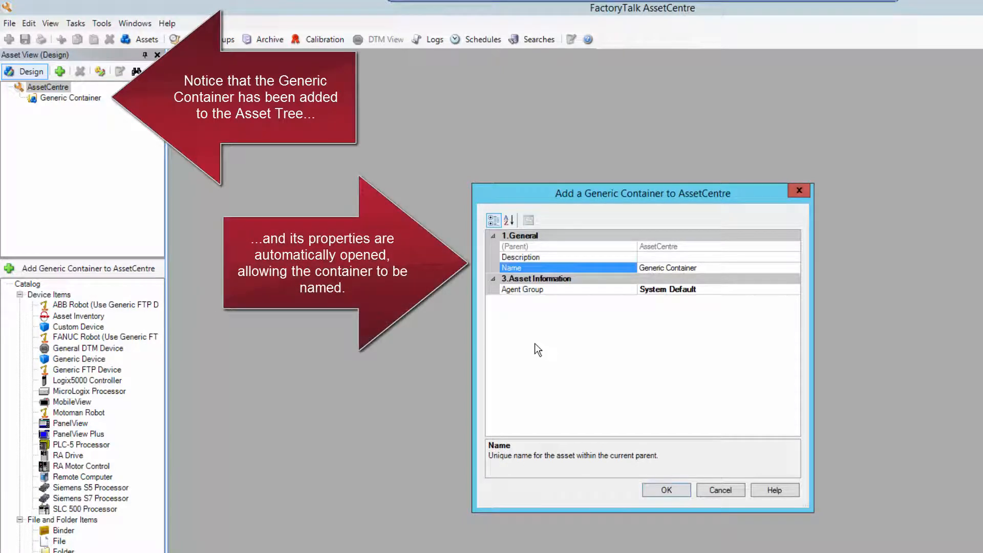
{"action": "type", "text": "Files"}
{"action": "left_click", "coordinate": [673, 489]}
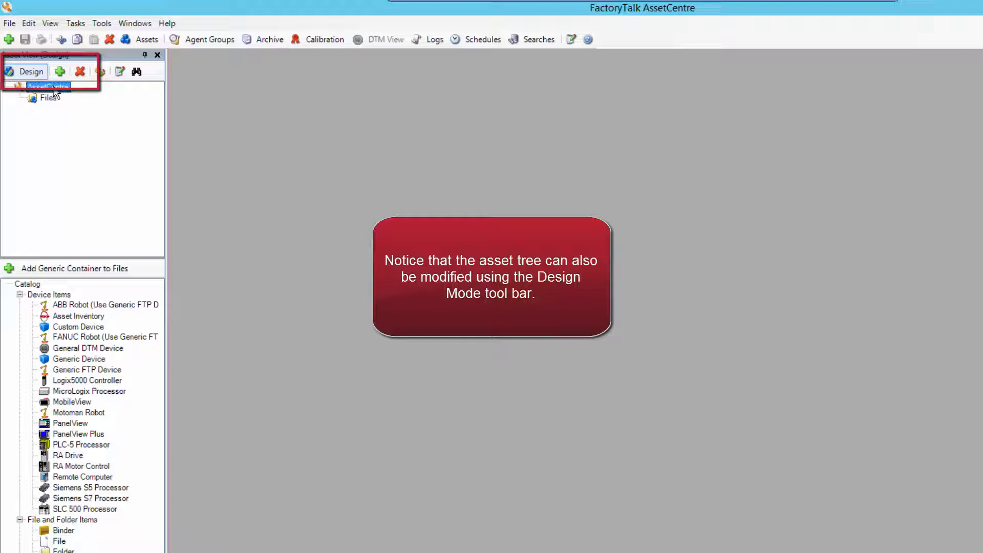
Create a Generic Container named 'Plant Layout' under the AssetCentre root using the New asset dialog.
{"action": "left_click", "coordinate": [50, 86]}
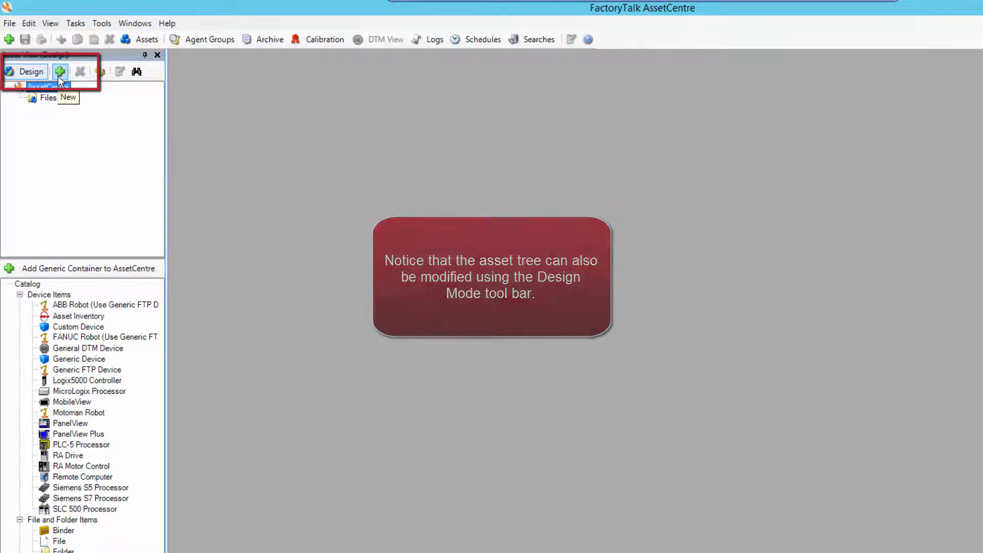
{"action": "left_click", "coordinate": [59, 71]}
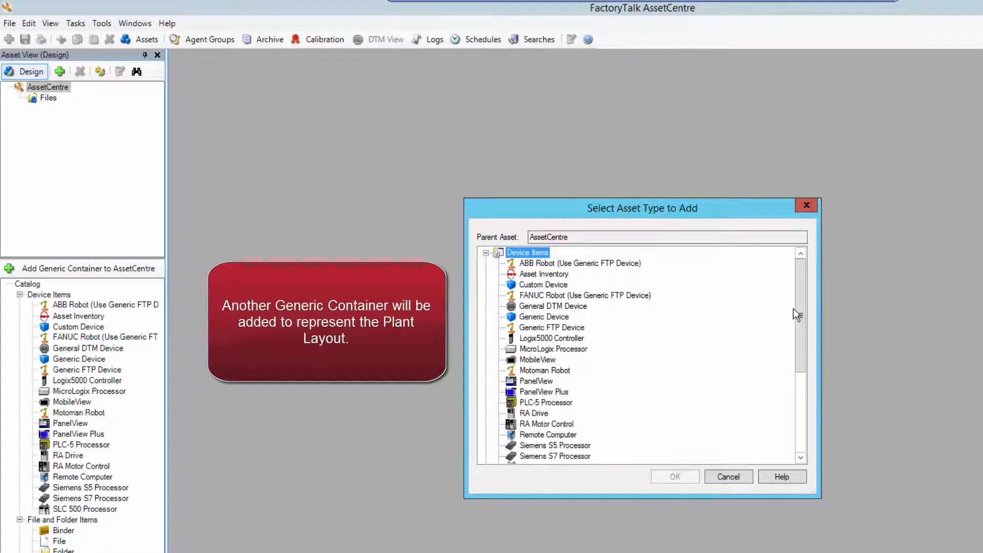
{"action": "left_click_drag", "start_coordinate": [796, 310], "coordinate": [803, 454]}
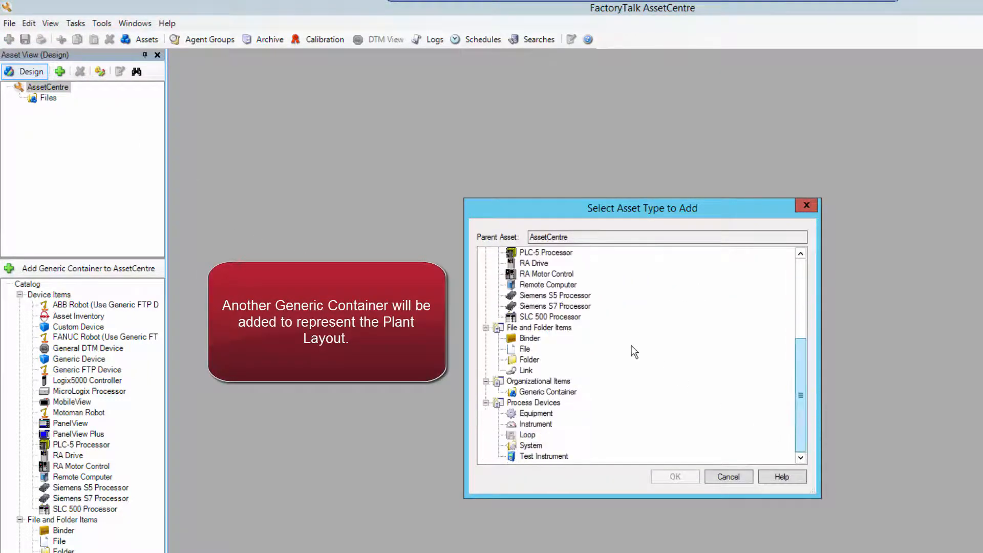
{"action": "left_click", "coordinate": [536, 394]}
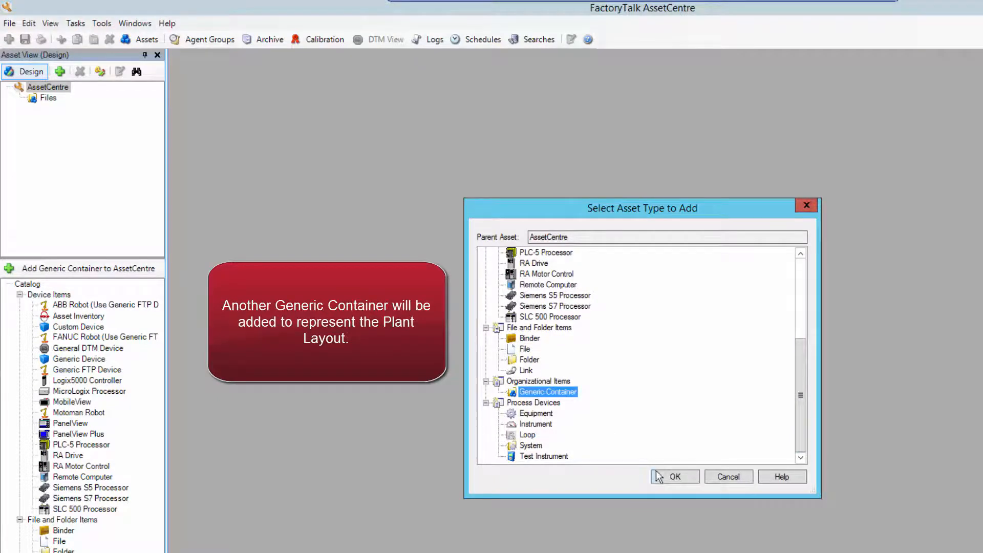
{"action": "left_click", "coordinate": [670, 476]}
{"action": "type", "text": "Plant La"}
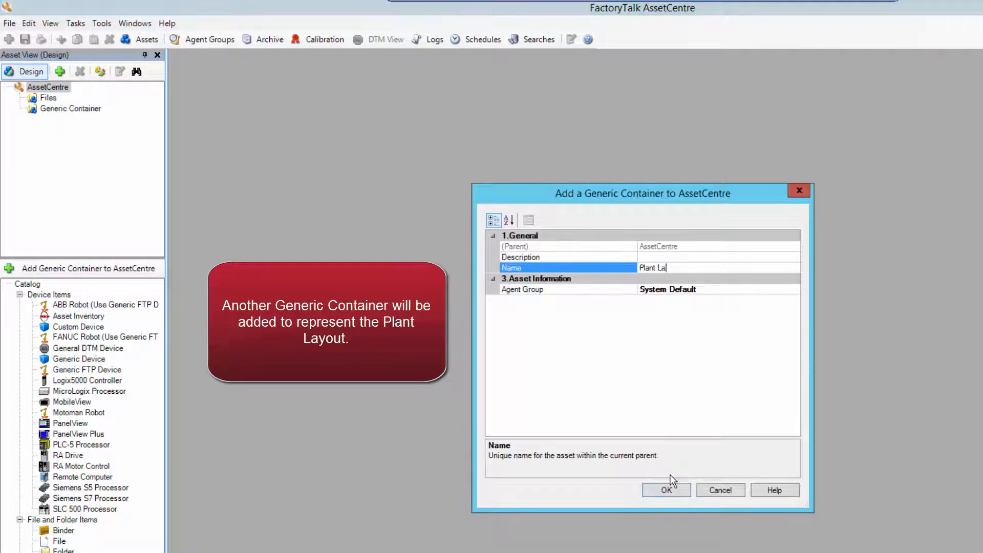
{"action": "type", "text": "yout"}
{"action": "left_click", "coordinate": [656, 490]}
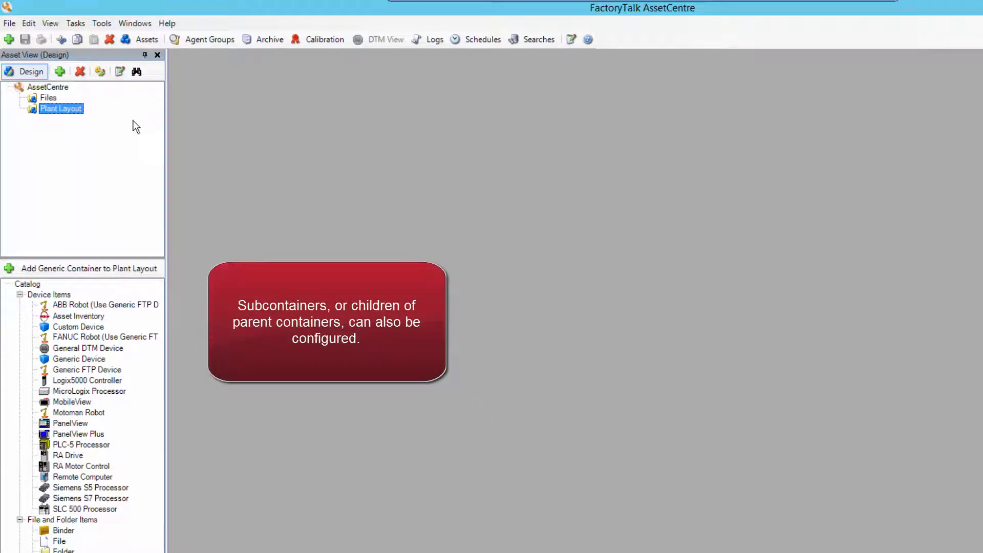
Add a Generic Container 'ACDs' inside Files, then expand Files and select ACDs.
{"action": "left_click", "coordinate": [48, 98]}
{"action": "left_click", "coordinate": [99, 274]}
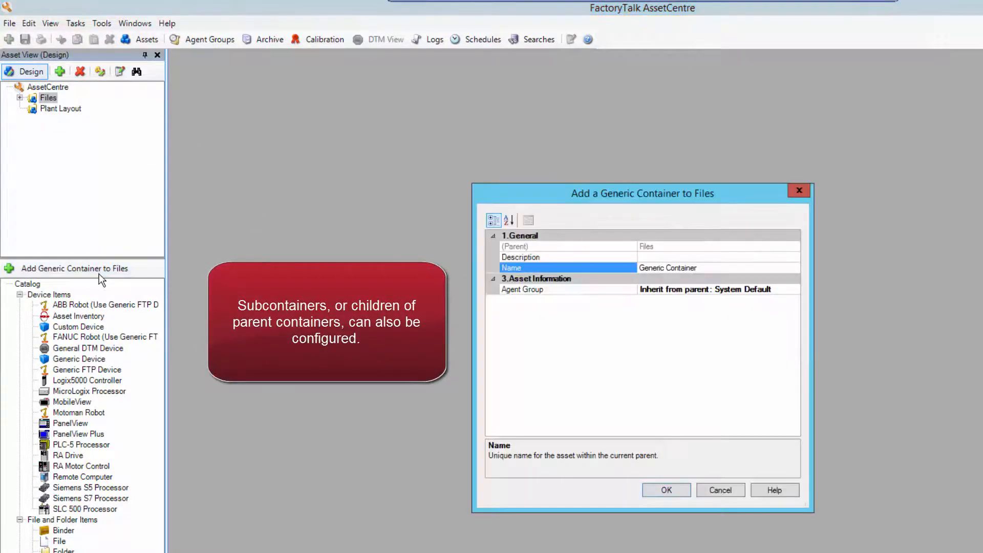
{"action": "type", "text": "ACDs"}
{"action": "key", "text": "Return"}
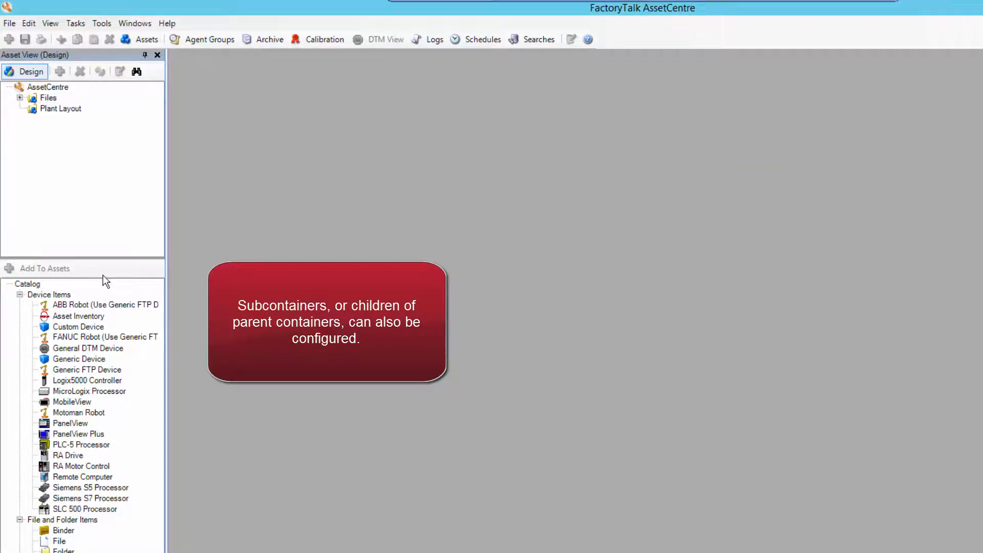
{"action": "left_click", "coordinate": [22, 97]}
{"action": "left_click", "coordinate": [63, 109]}
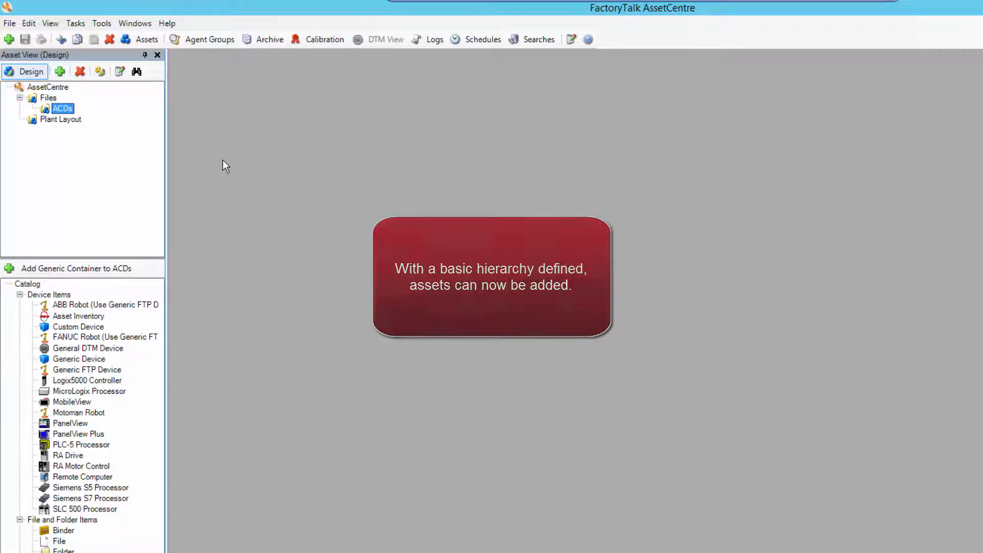
Add C:\Studio 5000\Projects\Washer_CLX.ACD as a File asset under ACDs.
{"action": "left_click", "coordinate": [58, 540]}
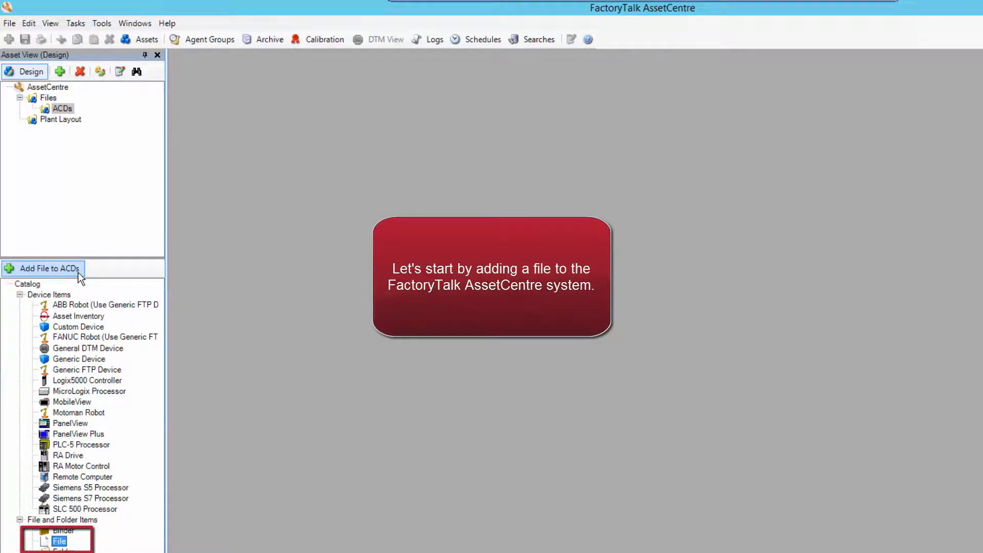
{"action": "left_click", "coordinate": [78, 272]}
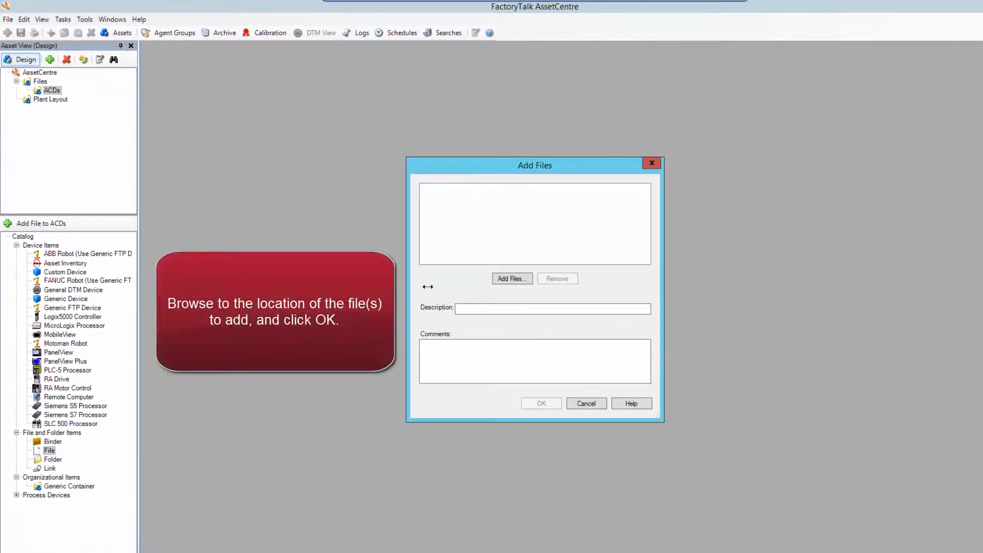
{"action": "left_click", "coordinate": [511, 280]}
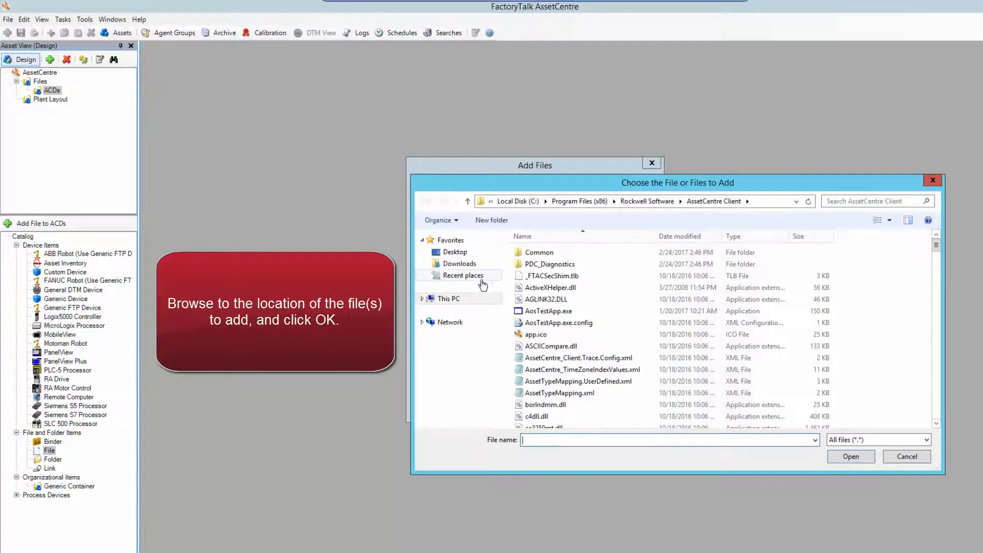
{"action": "left_click", "coordinate": [423, 299]}
{"action": "left_click", "coordinate": [459, 380]}
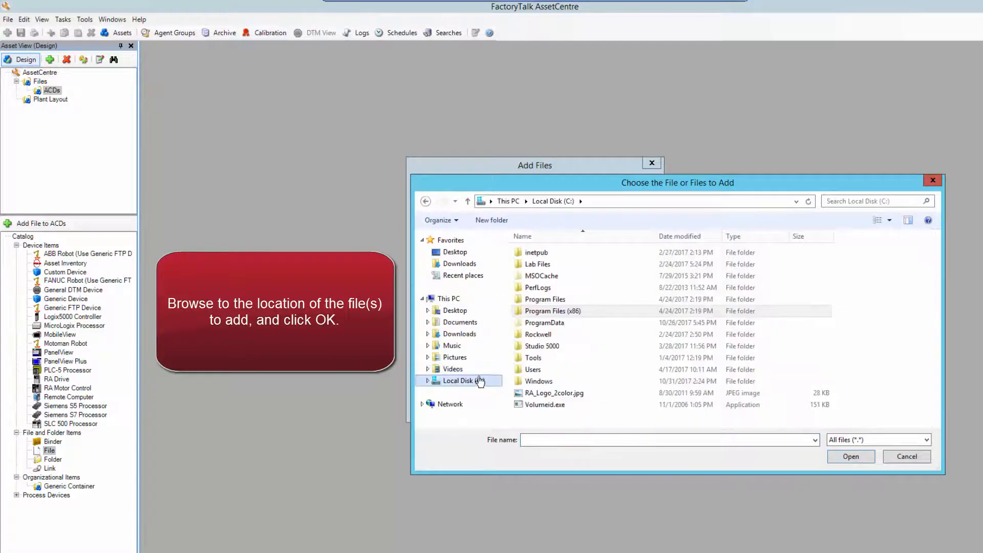
{"action": "double_click", "coordinate": [543, 358]}
{"action": "double_click", "coordinate": [544, 253]}
{"action": "left_click", "coordinate": [562, 253]}
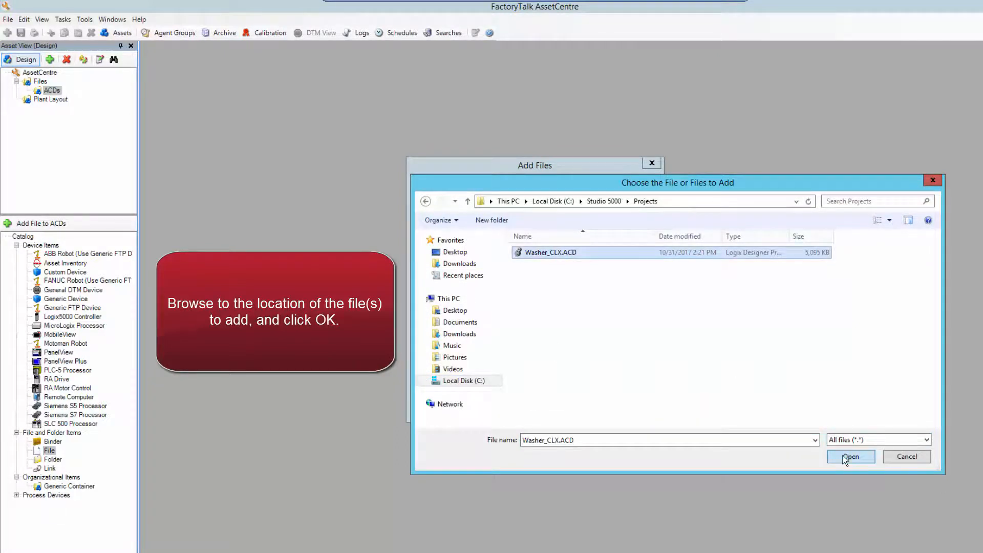
{"action": "left_click", "coordinate": [843, 455]}
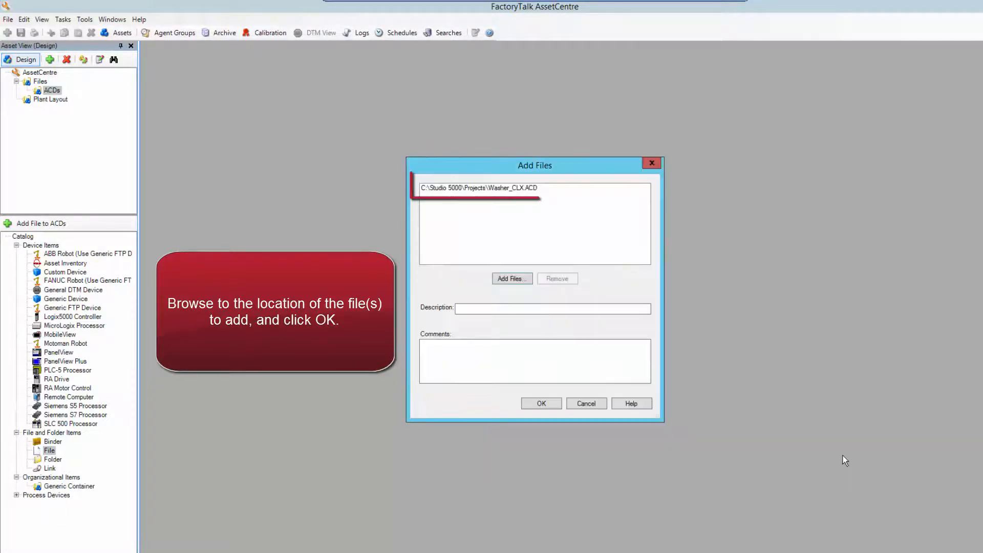
{"action": "left_click", "coordinate": [549, 402]}
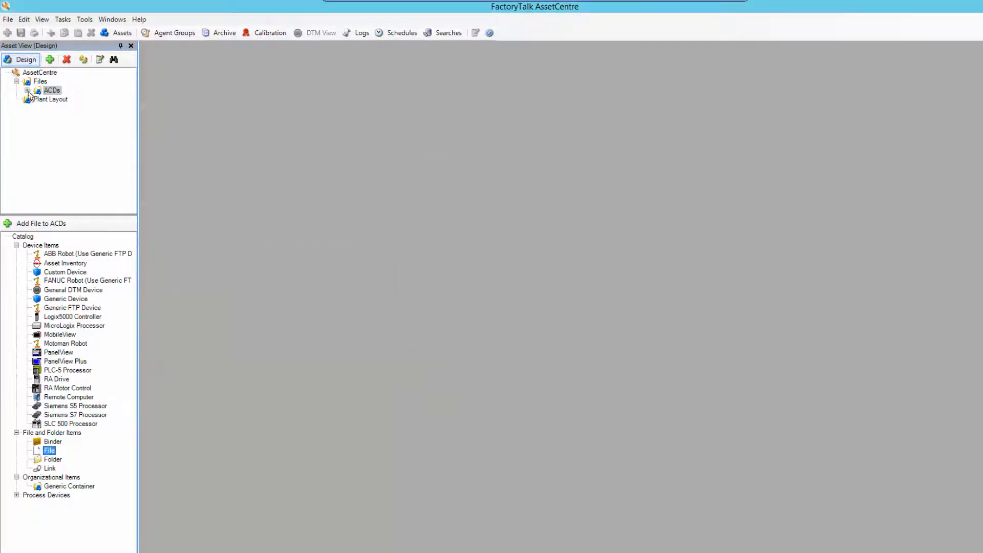
Open the Archive version history for the new Washer_CLX.ACD file.
{"action": "left_click", "coordinate": [27, 90]}
{"action": "left_click", "coordinate": [64, 99]}
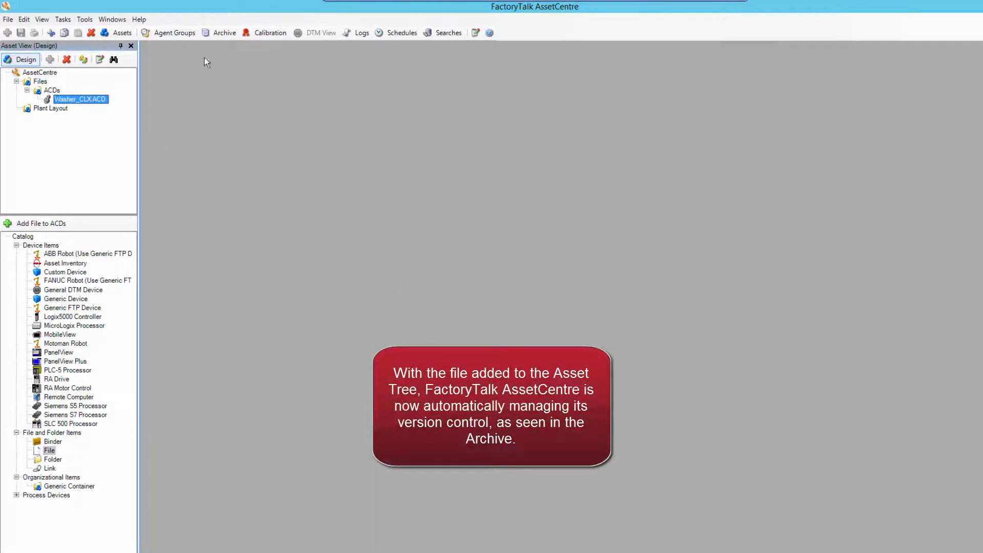
{"action": "left_click", "coordinate": [224, 33]}
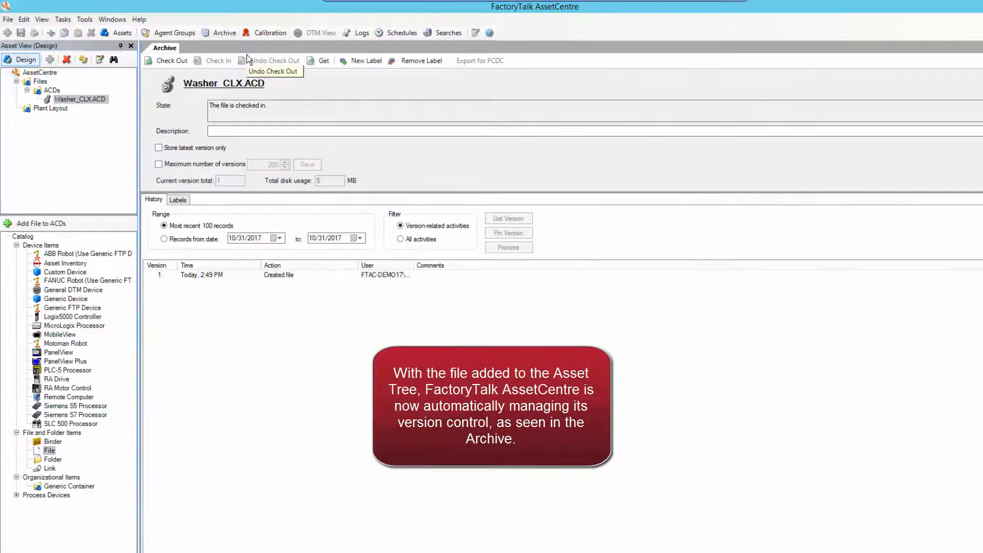
Select the Version 1 entry in the Washer_CLX.ACD History list.
{"action": "left_click", "coordinate": [211, 276]}
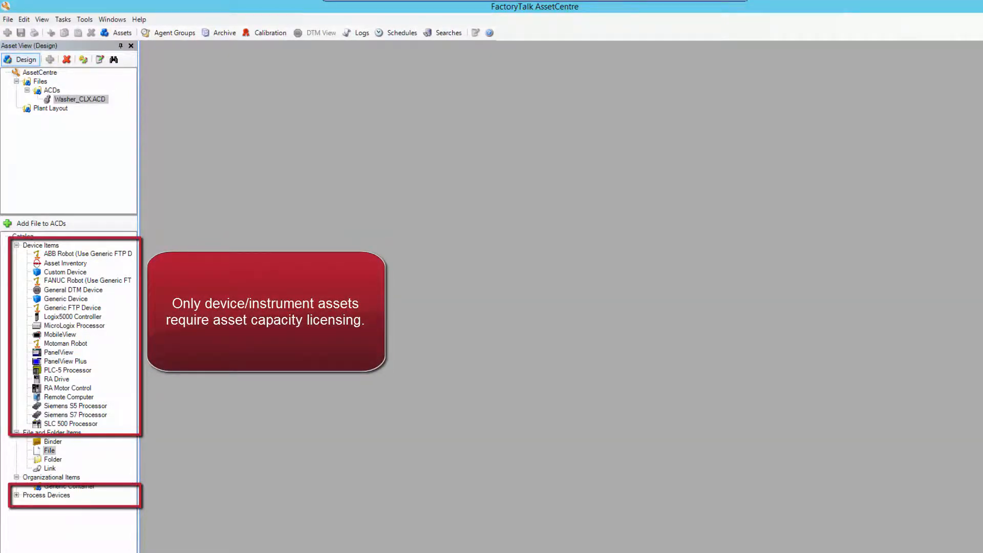
Start adding a Logix5000 Controller to Plant Layout, naming it 'Example'.
{"action": "left_click", "coordinate": [50, 109]}
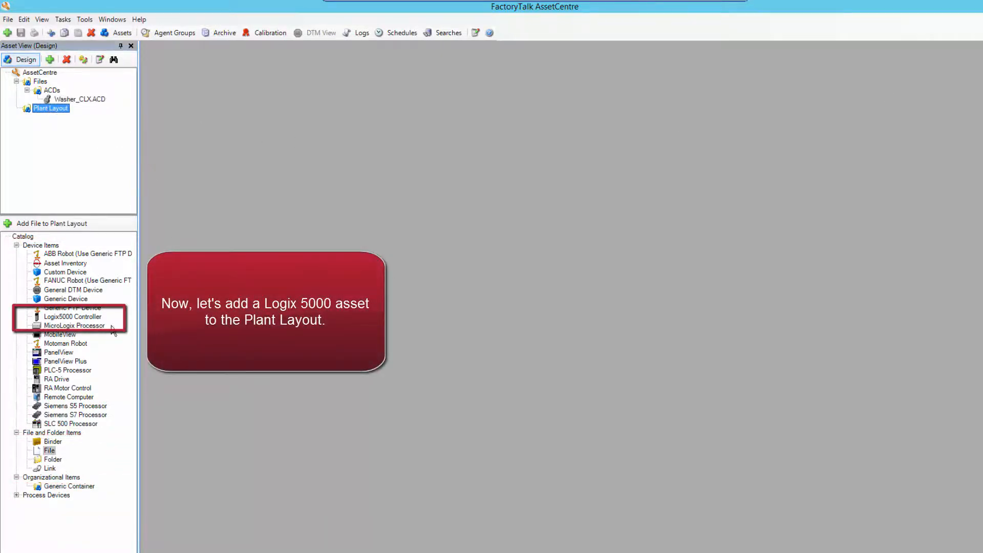
{"action": "left_click", "coordinate": [91, 317]}
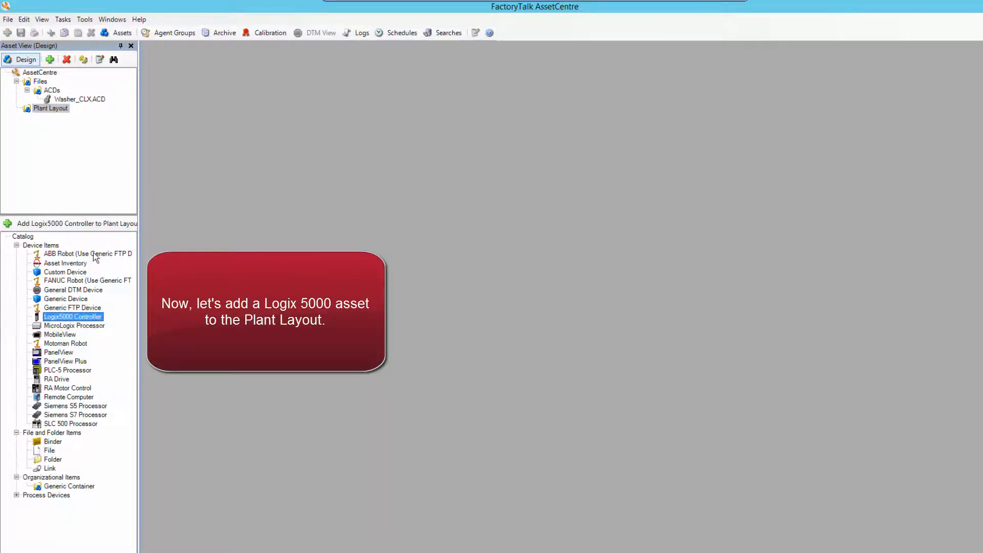
{"action": "left_click", "coordinate": [90, 226]}
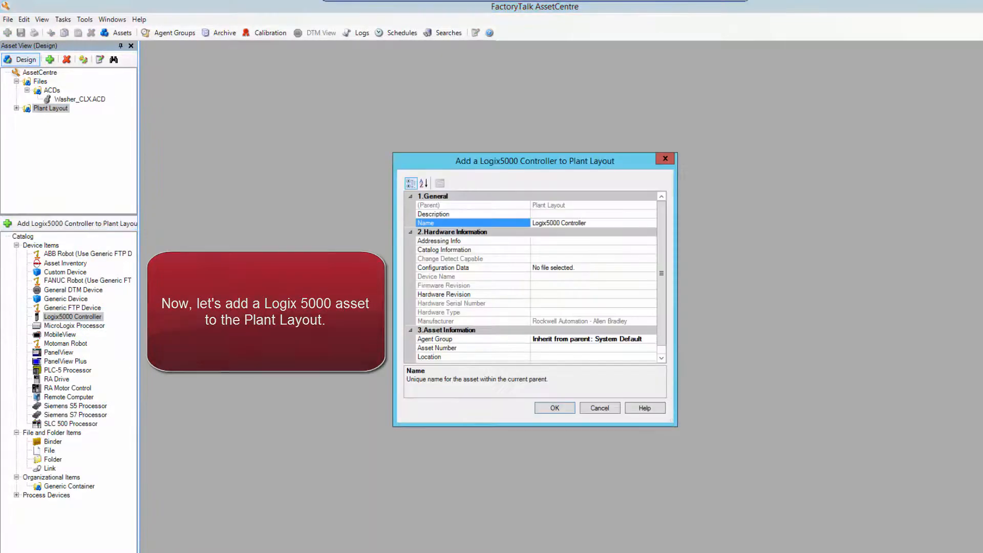
{"action": "type", "text": "Example"}
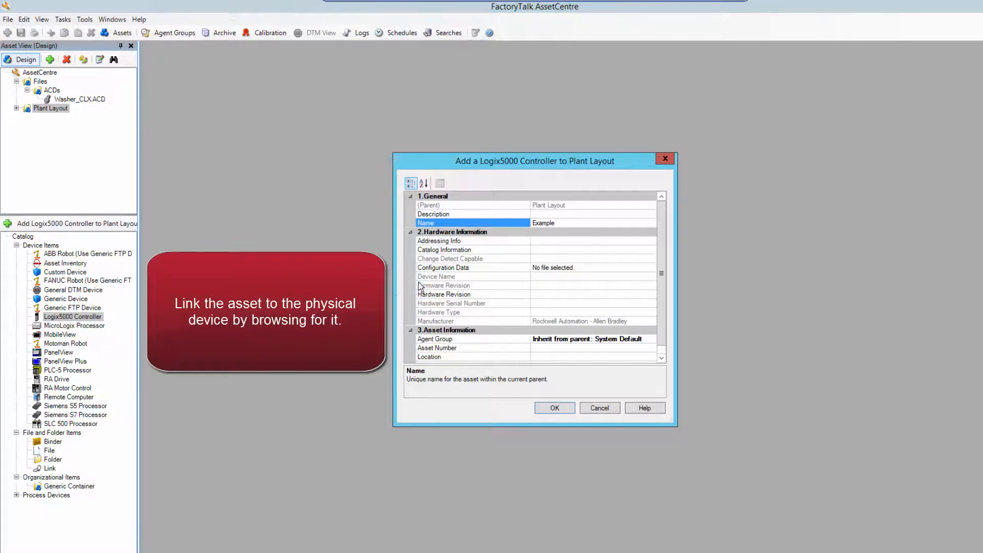
{"action": "left_click", "coordinate": [587, 241]}
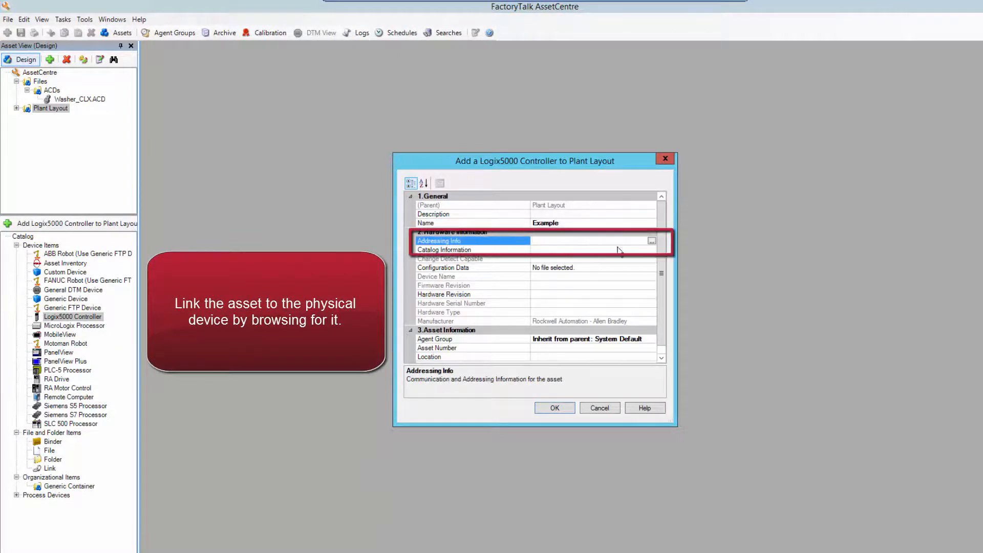
Set Addressing Info to Washer_CLX_v24 in slot 03 of AB_ETHIP-1 > 131.200.174.22 backplane.
{"action": "left_click", "coordinate": [651, 241]}
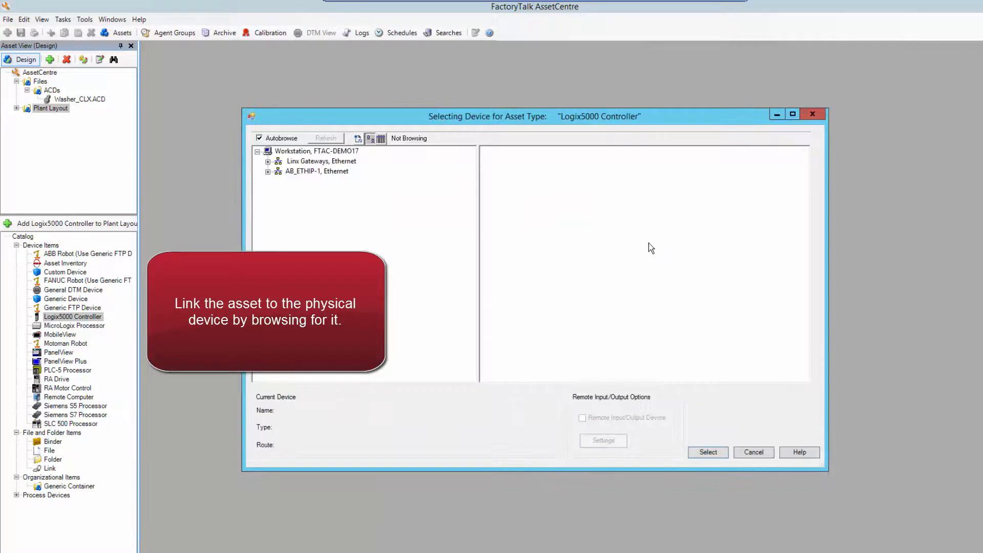
{"action": "left_click", "coordinate": [267, 171]}
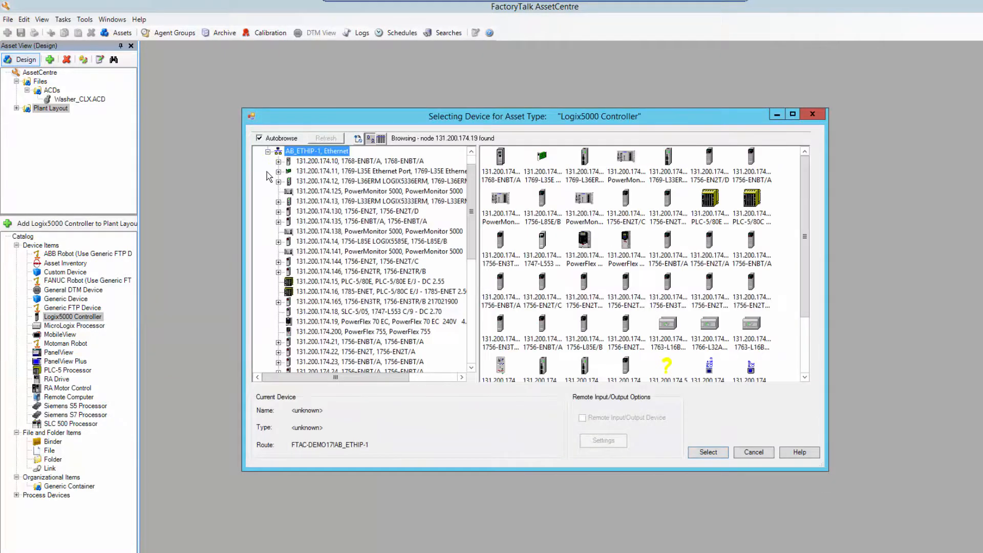
{"action": "left_click", "coordinate": [332, 352]}
{"action": "left_click", "coordinate": [332, 362]}
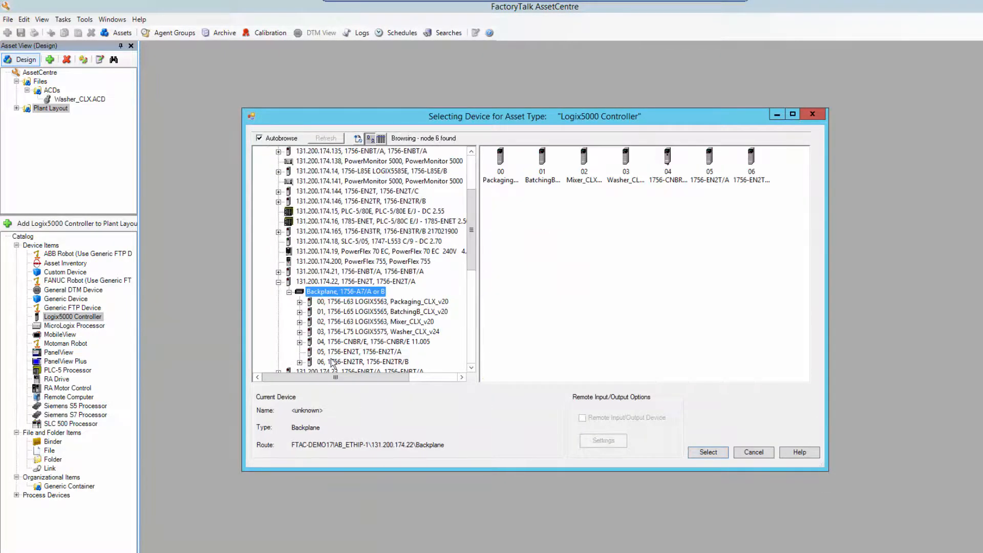
{"action": "left_click", "coordinate": [338, 331]}
{"action": "left_click", "coordinate": [707, 451]}
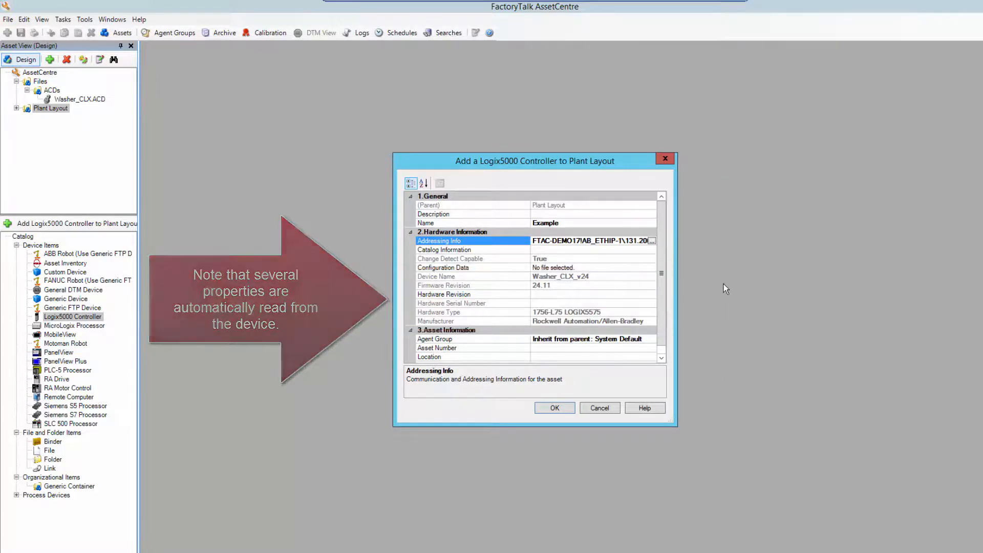
Set Configuration Data to Files/ACDs/Washer_CLX.ACD and finish adding the Example controller.
{"action": "left_click", "coordinate": [649, 266]}
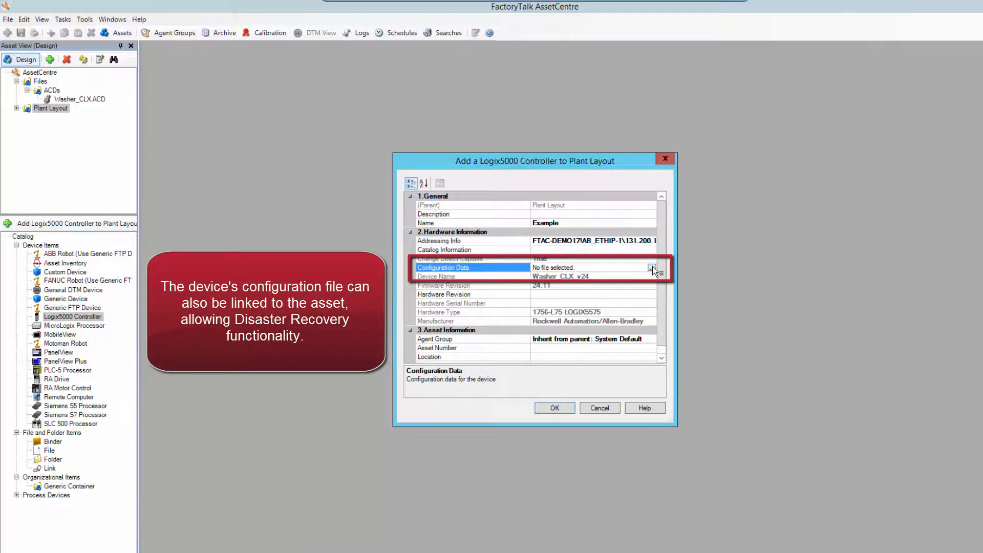
{"action": "left_click", "coordinate": [651, 267]}
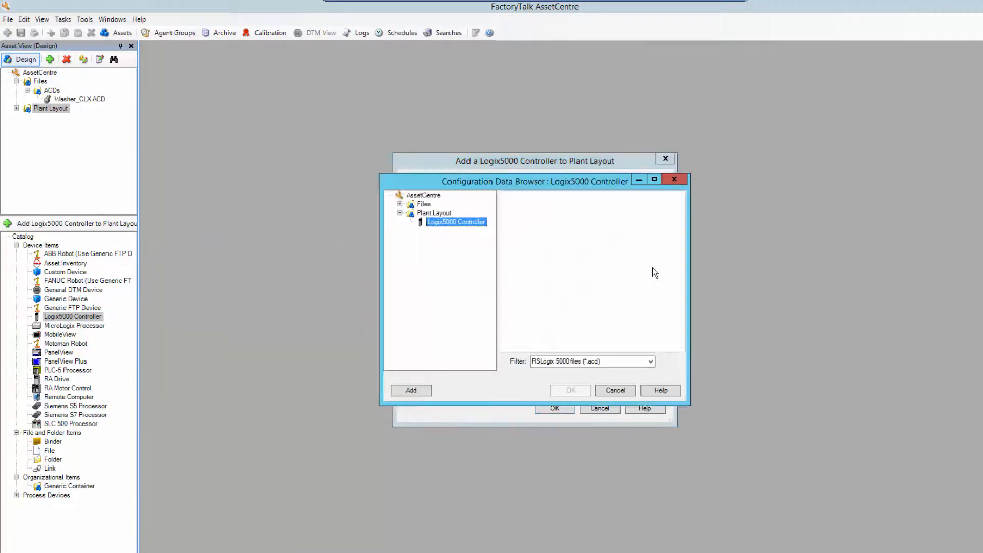
{"action": "left_click", "coordinate": [399, 204]}
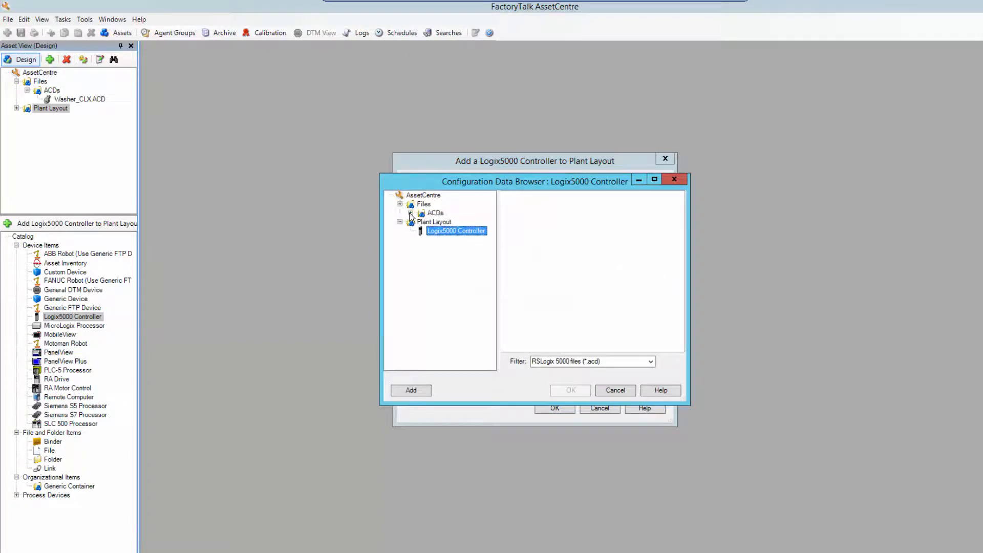
{"action": "left_click", "coordinate": [435, 212]}
{"action": "left_click", "coordinate": [520, 196]}
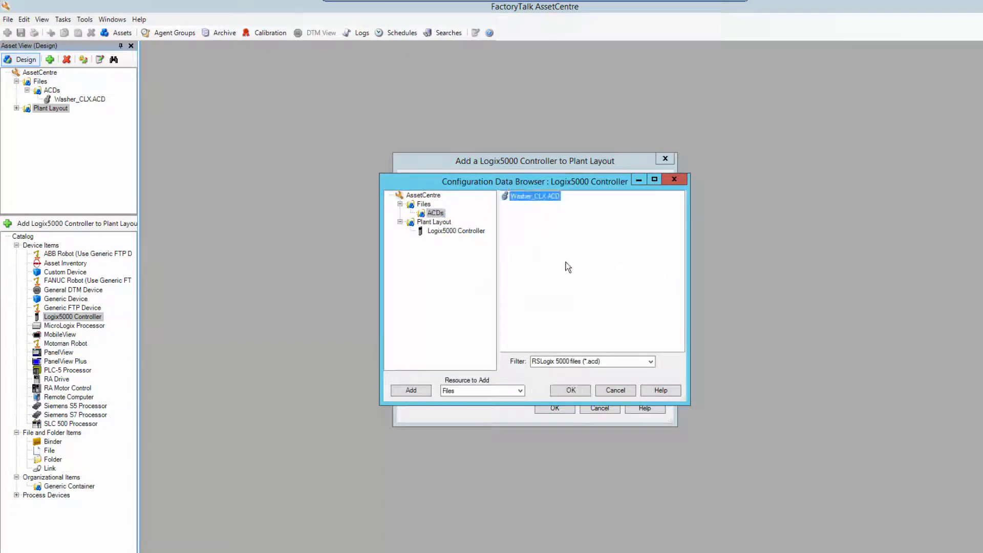
{"action": "left_click", "coordinate": [571, 389]}
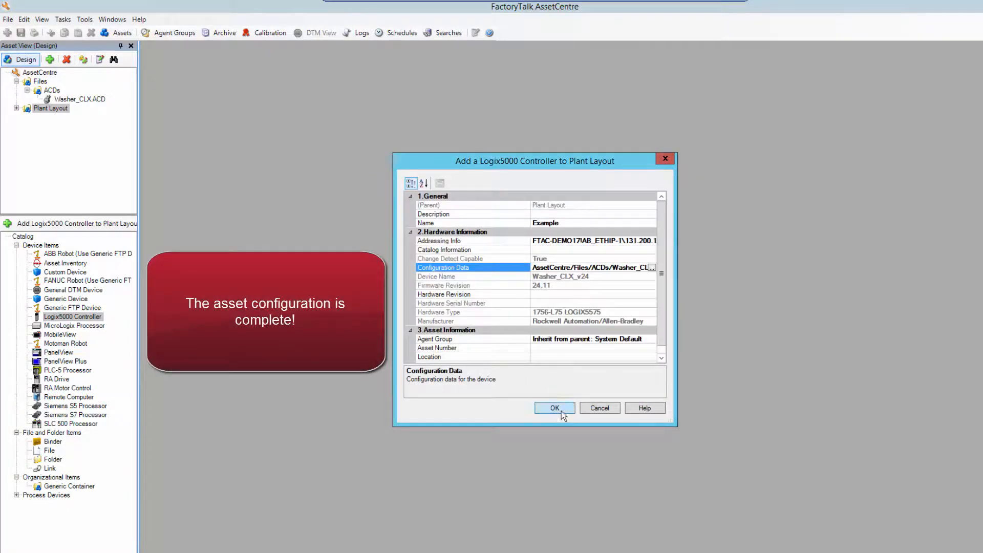
{"action": "left_click", "coordinate": [560, 411]}
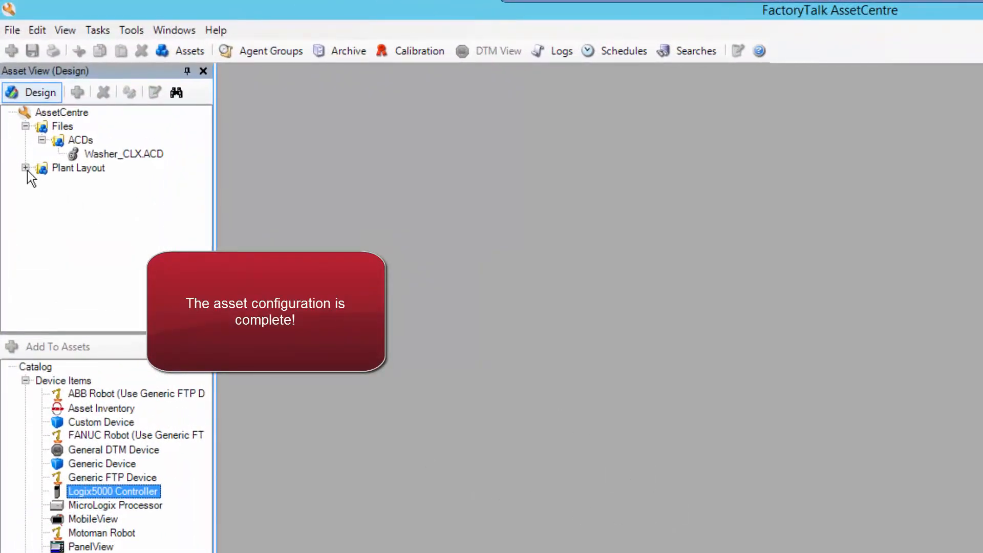
Move Washer_CLX.ACD under the Example controller in Plant Layout, then back into Files/ACDs.
{"action": "left_click", "coordinate": [26, 169]}
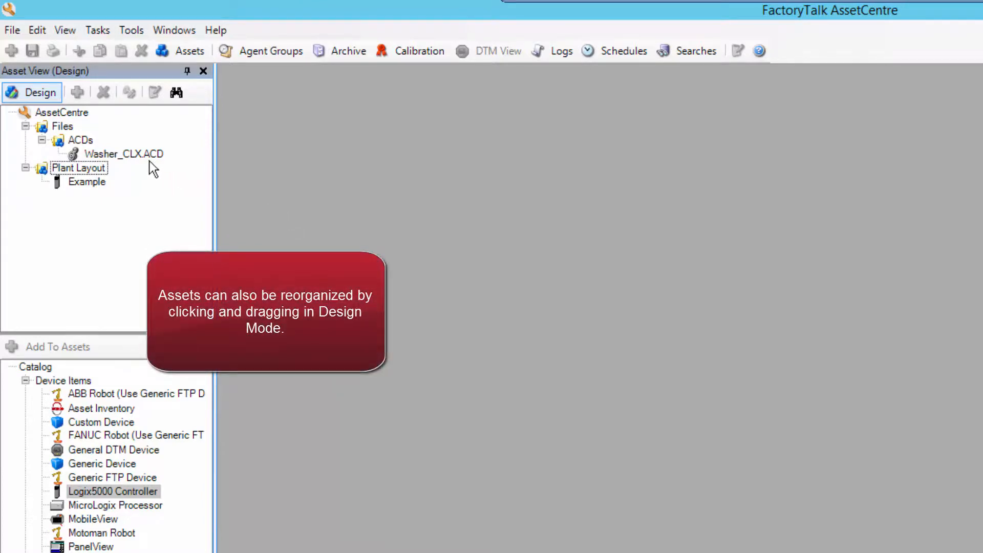
{"action": "left_click_drag", "start_coordinate": [142, 155], "coordinate": [85, 183]}
{"action": "left_click", "coordinate": [43, 168]}
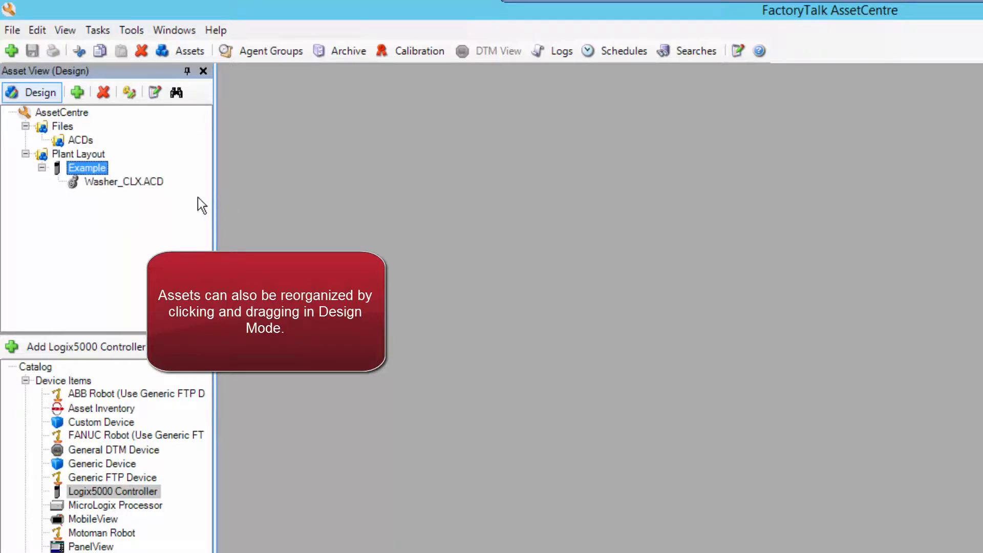
{"action": "left_click_drag", "start_coordinate": [144, 184], "coordinate": [80, 141]}
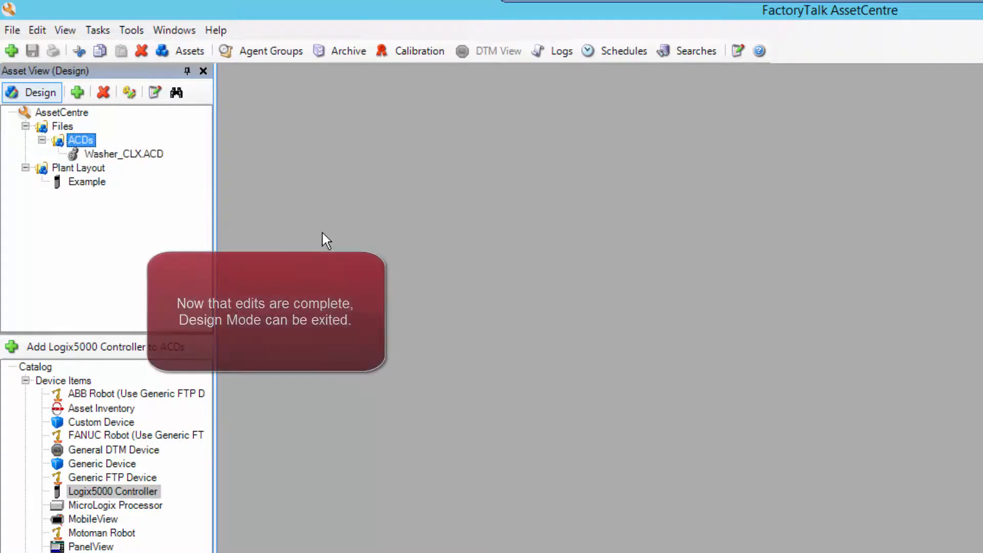
Exit Design Mode and select the AssetCentre root of the asset tree.
{"action": "left_click", "coordinate": [22, 87]}
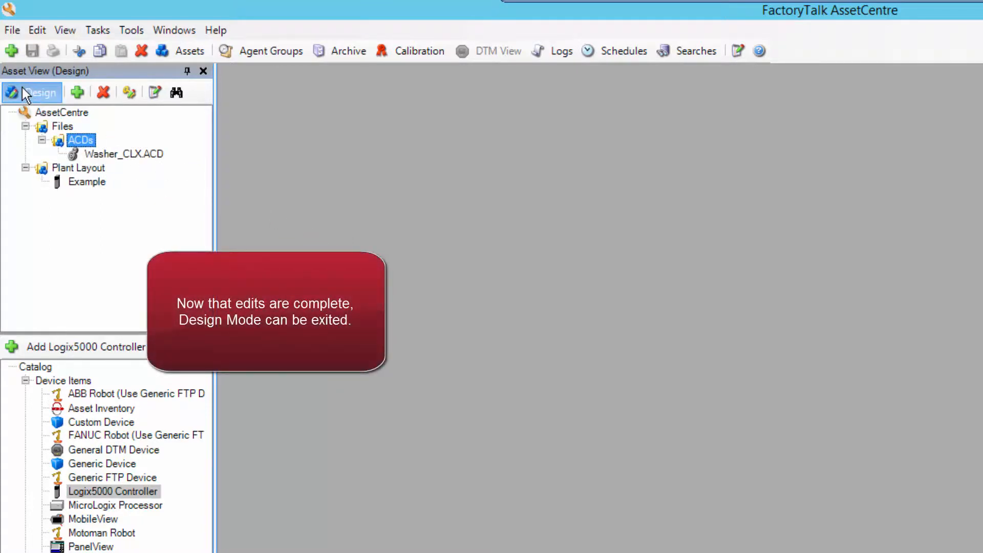
{"action": "left_click", "coordinate": [66, 114]}
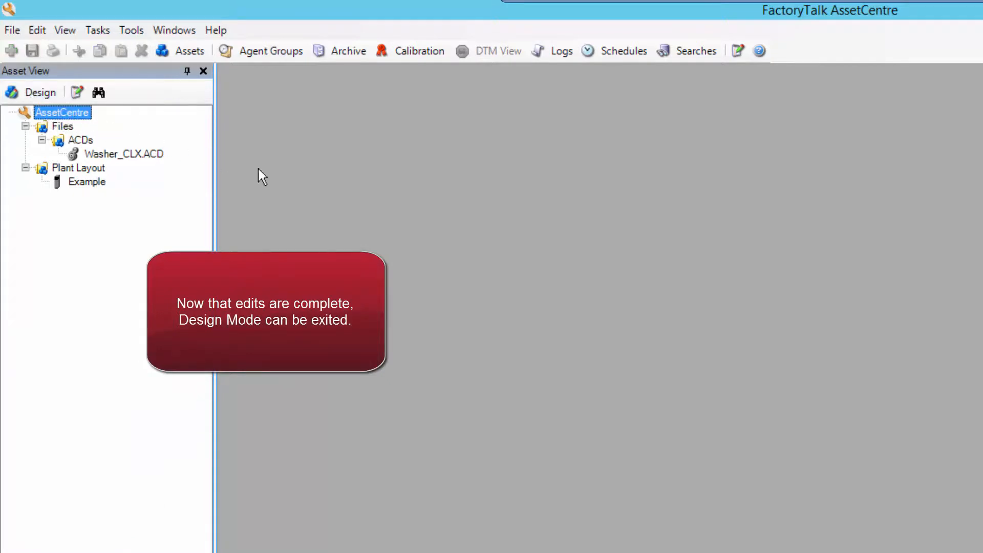